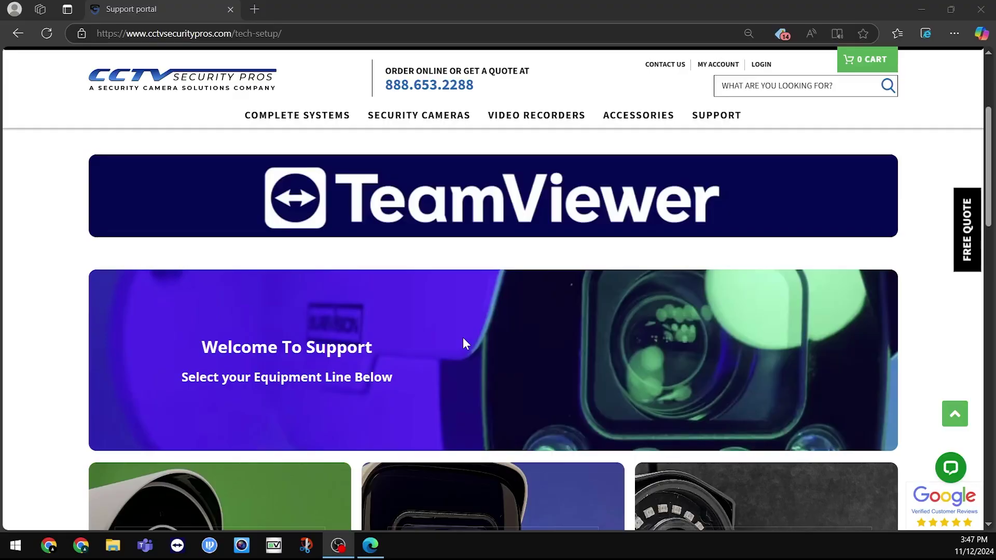
Download the Windows SmartPSS Lite installer from the Blue Line Software Downloads page and launch it
scroll(462, 337, down, 5)
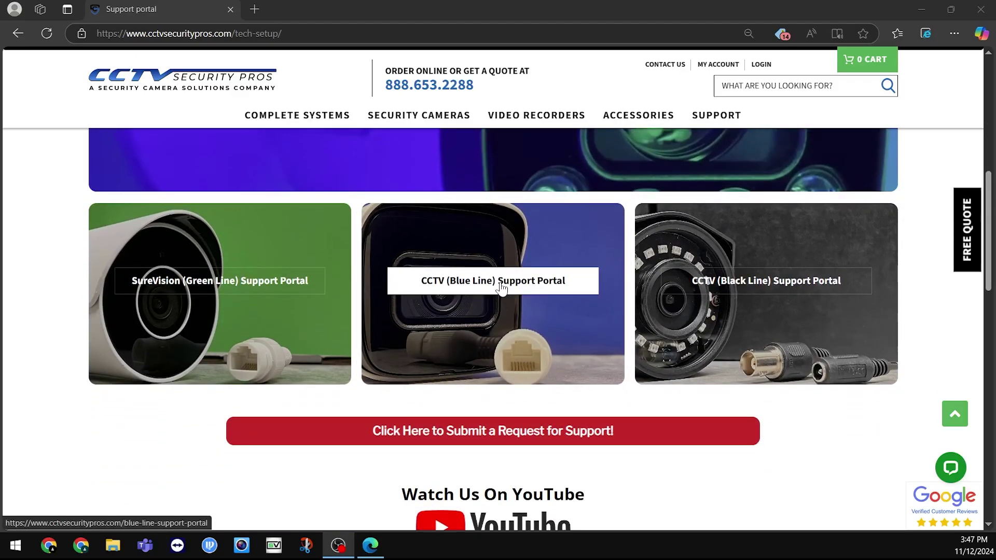
click(500, 288)
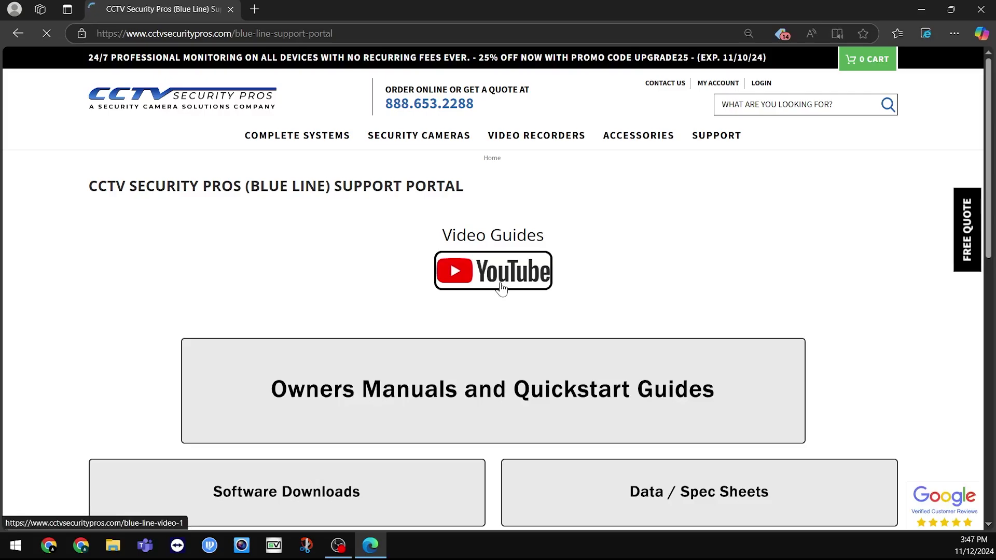
scroll(500, 287, down, 1)
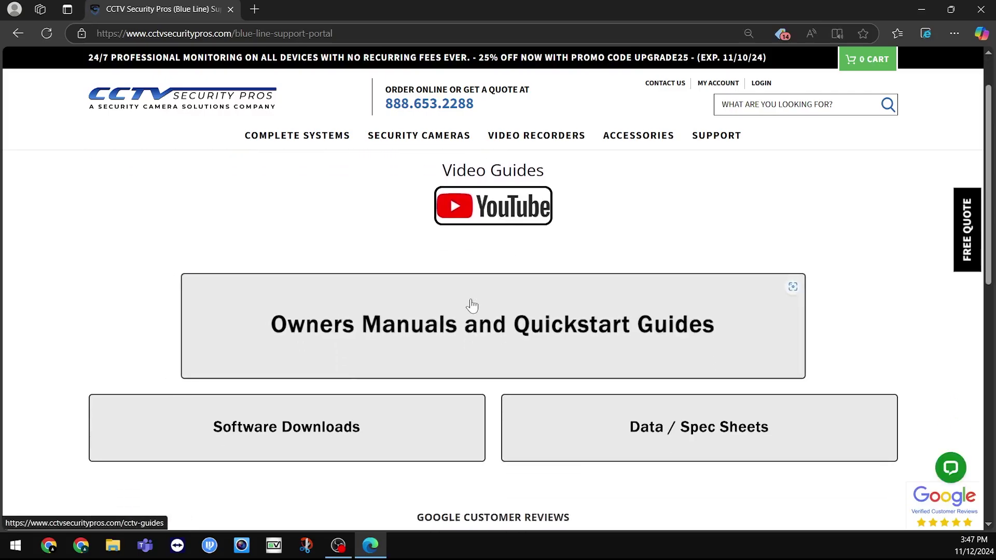
click(288, 440)
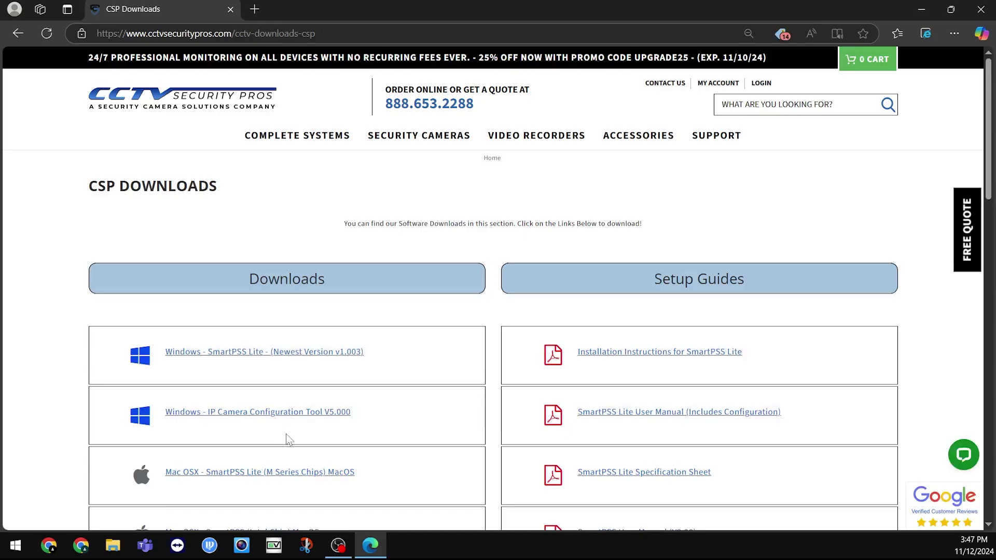
click(299, 358)
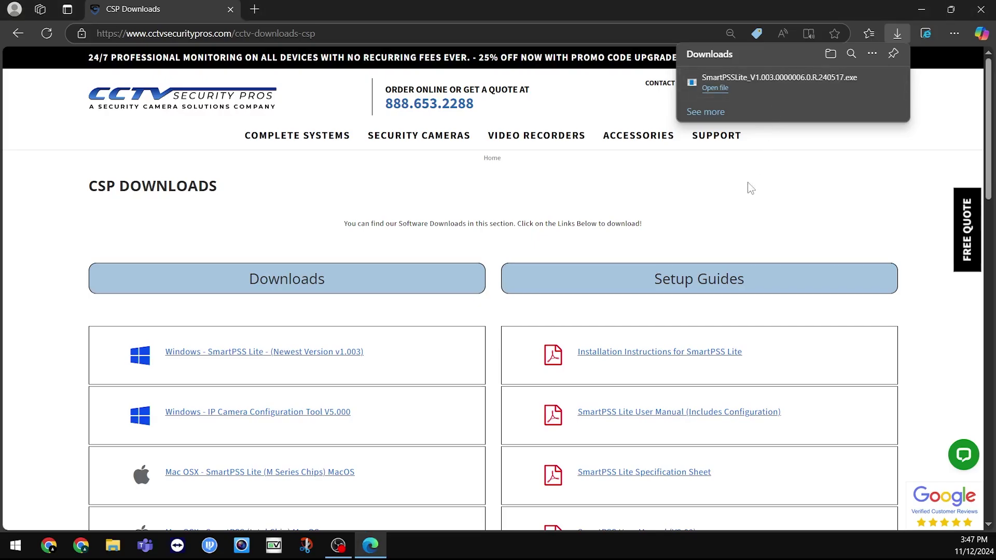
drag(727, 145, 433, 151)
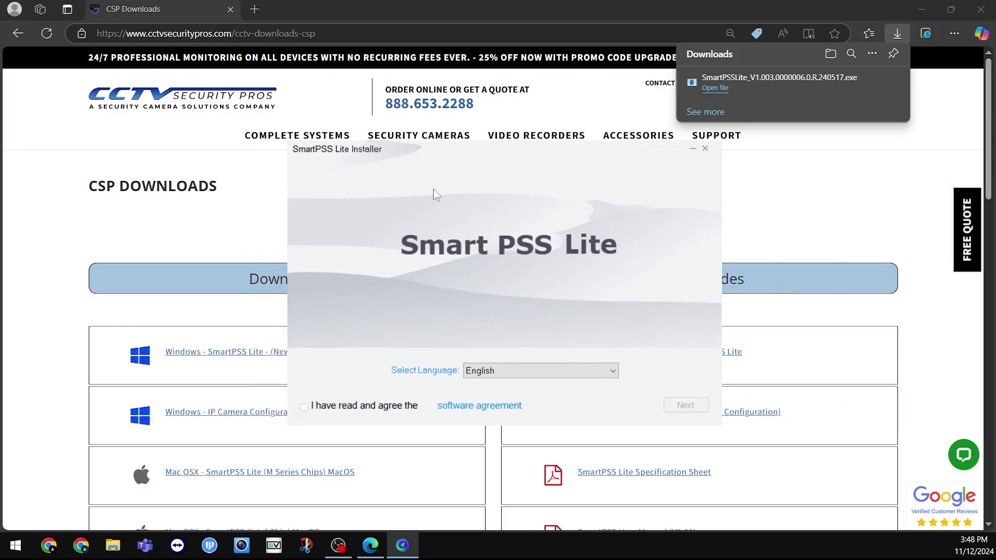
Accept the agreement, install SmartPSS Lite, then close the installer and Edge
click(303, 405)
click(685, 405)
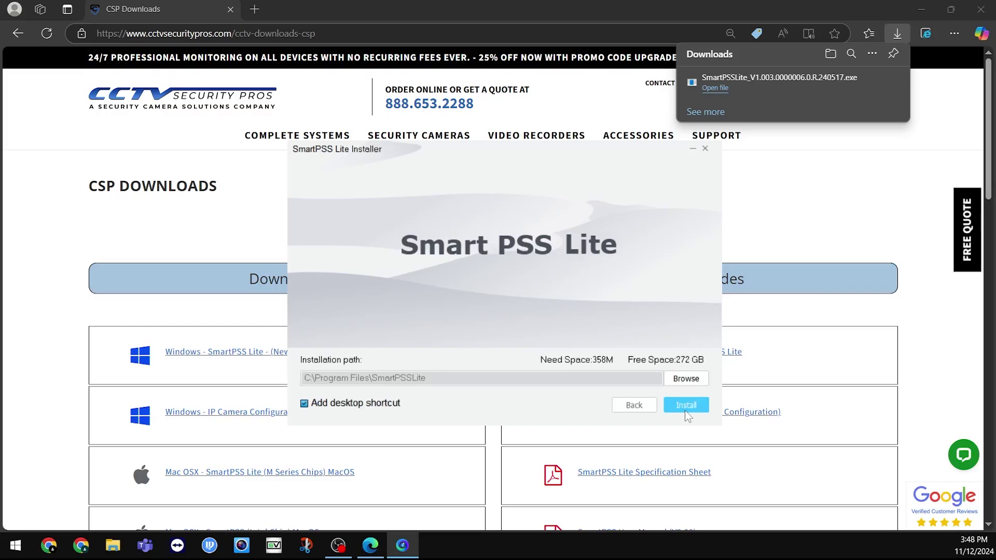
click(684, 410)
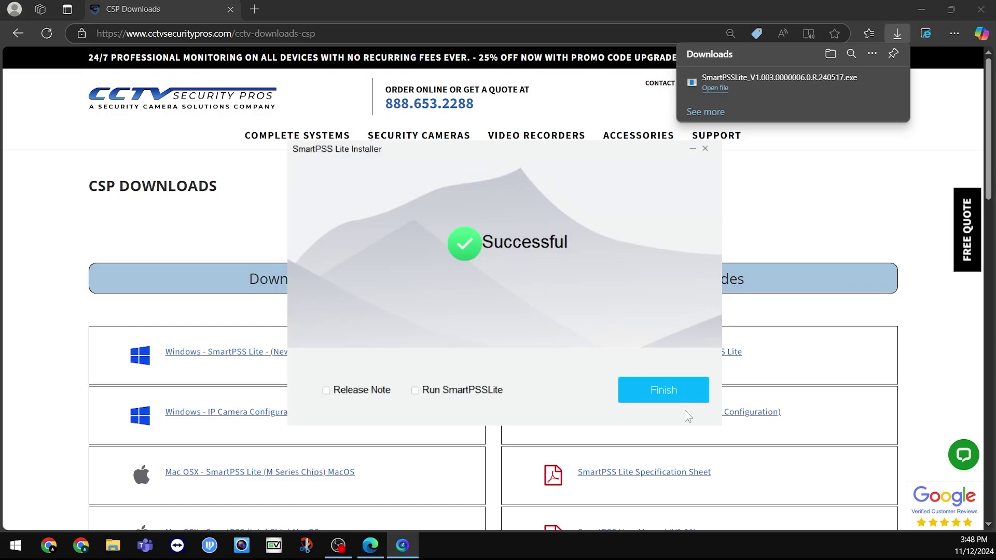
click(664, 390)
key(alt+F4)
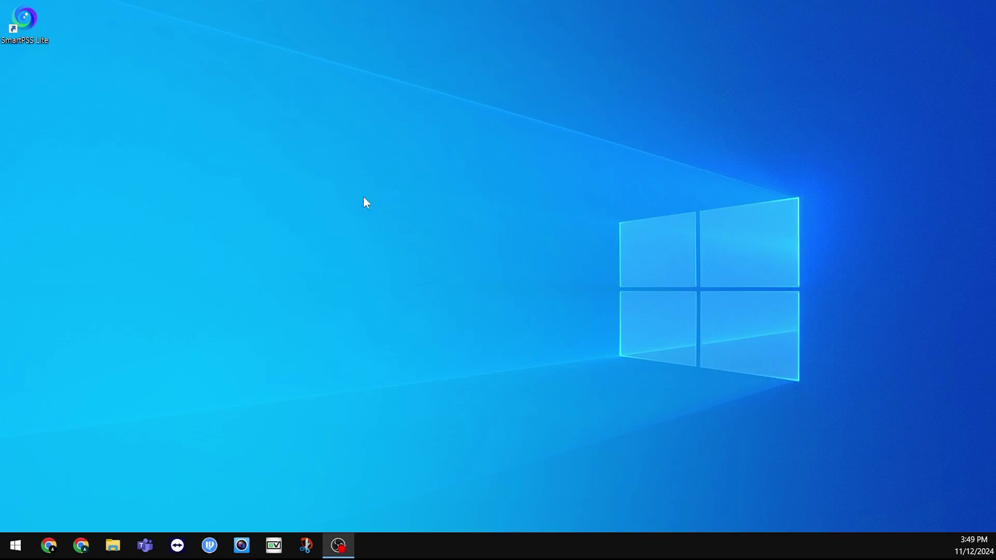
Launch SmartPSS Lite with the Video Monitor scene and accept the License and Privacy Policy
click(37, 24)
double_click(36, 23)
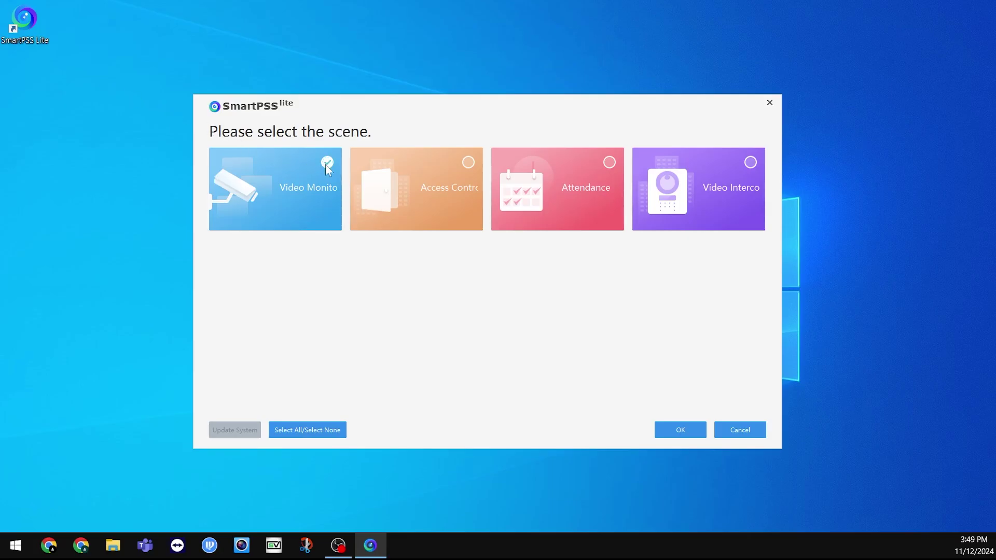
click(675, 439)
click(363, 333)
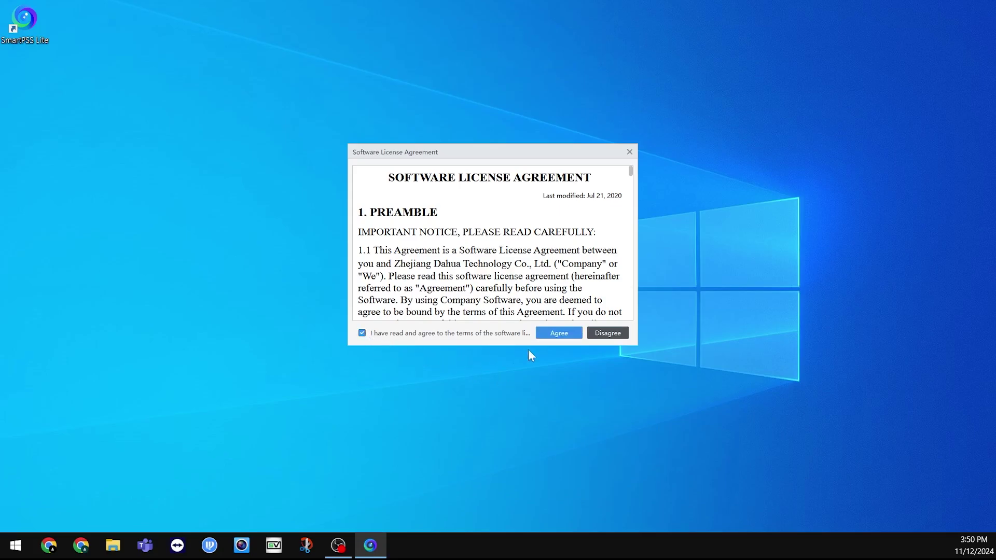
click(570, 336)
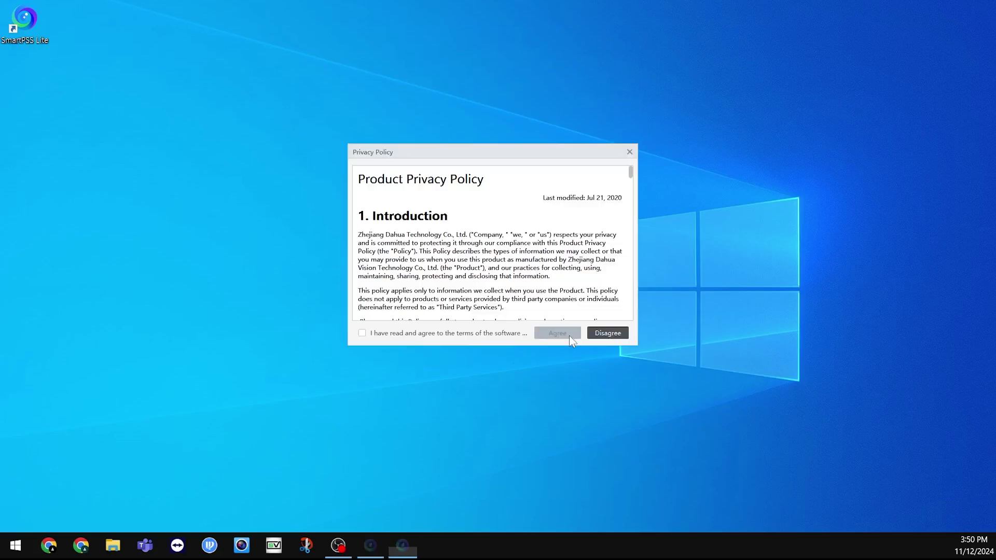
click(365, 335)
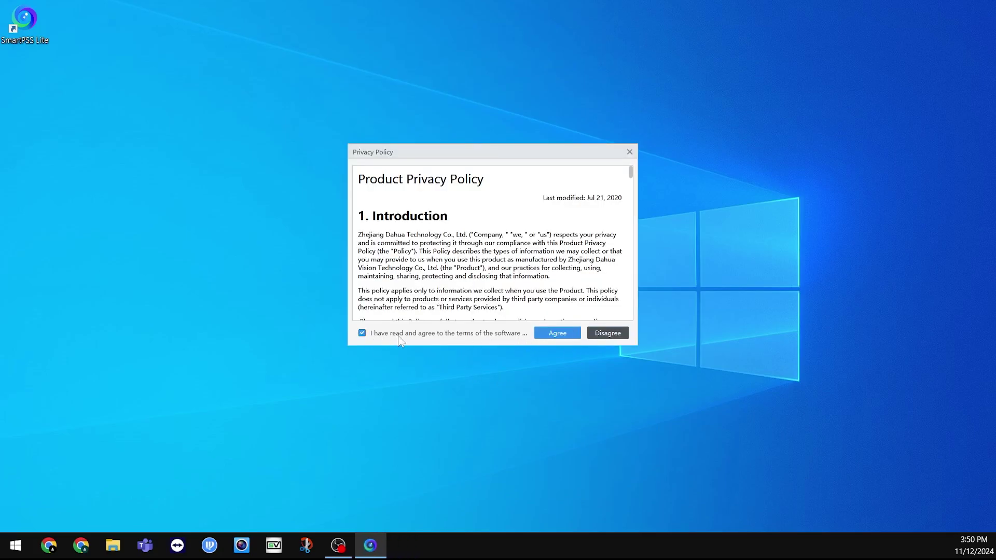
click(553, 337)
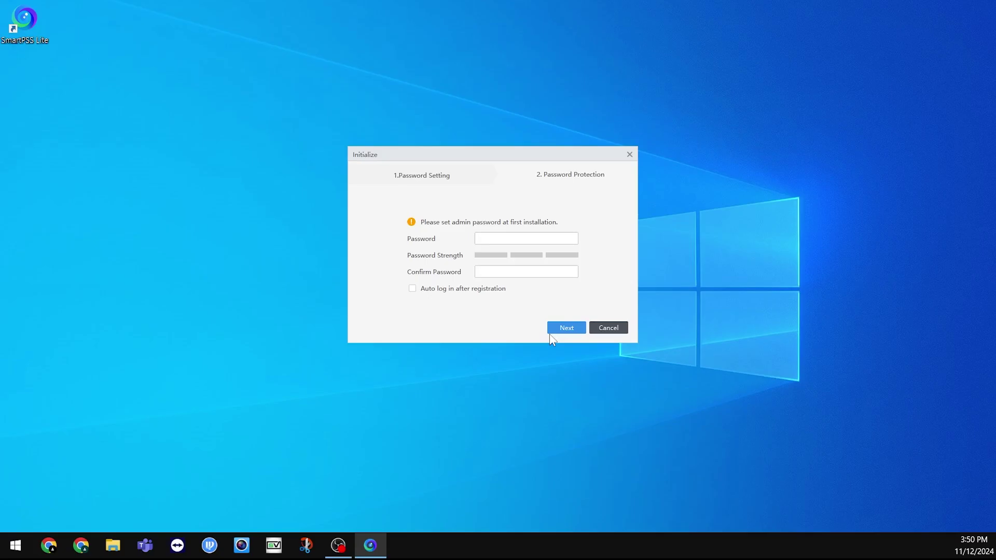
Enter and confirm the admin password and enable Auto log in
click(509, 241)
text(••••••••••)
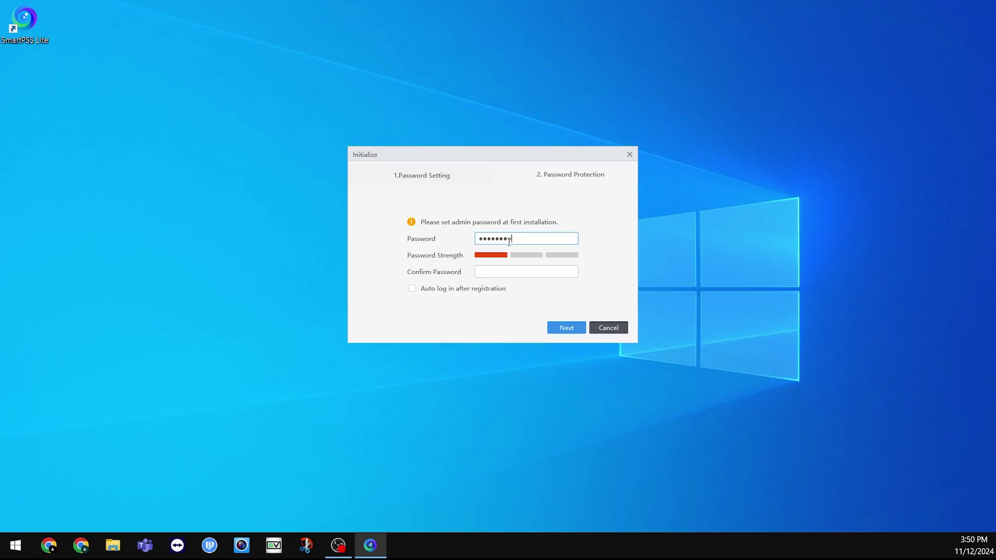
text(••)
key(Tab)
text(•••••••••••)
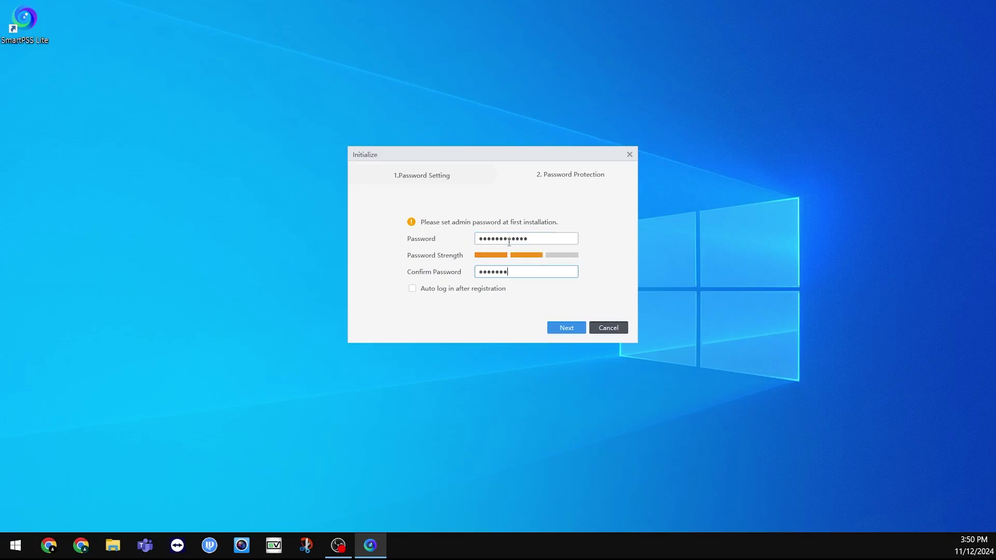
text(•)
click(412, 288)
click(574, 327)
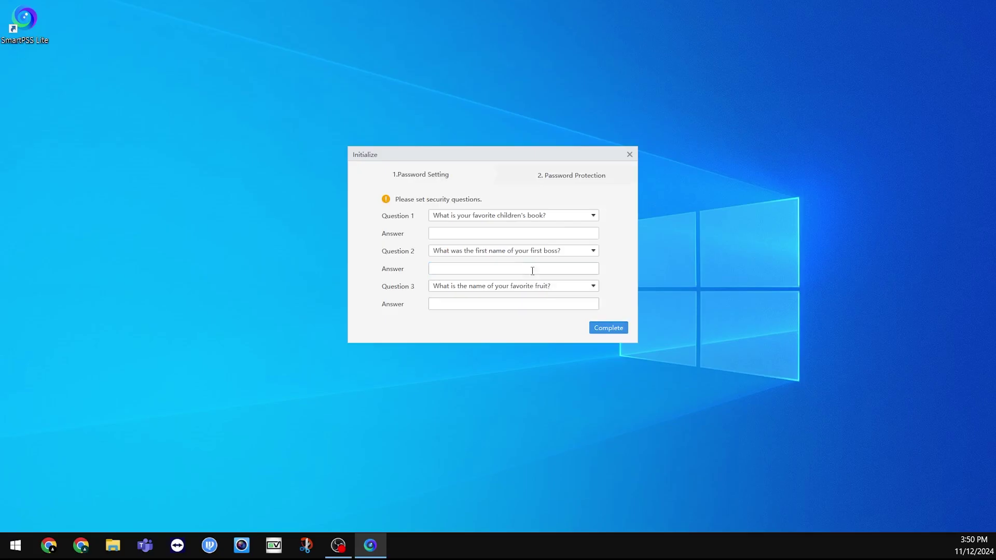
Answer all three security questions with 'a'
click(504, 236)
text(a)
click(487, 268)
text(a)
click(469, 304)
text(a)
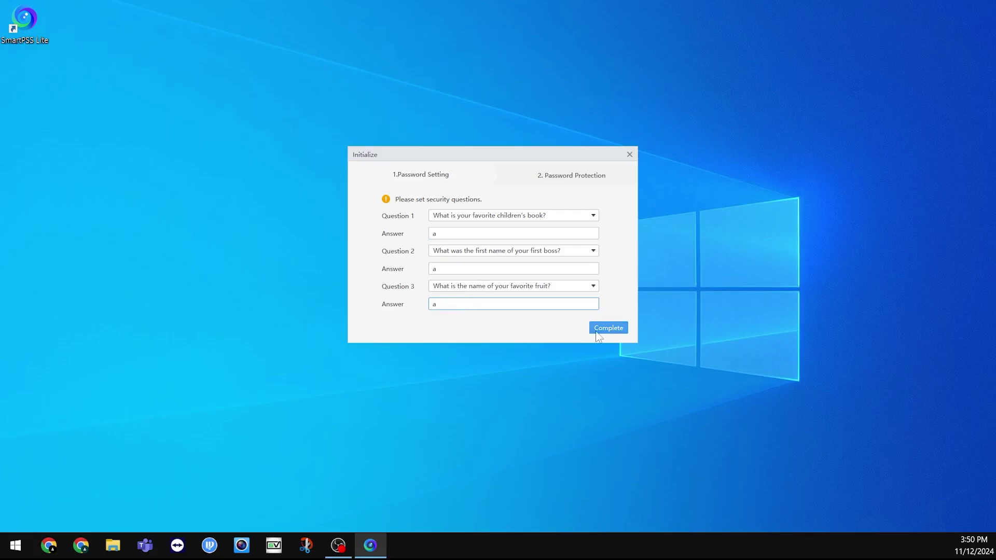
Complete initialization, choose Not Now for the experience program, and open Devices
click(608, 331)
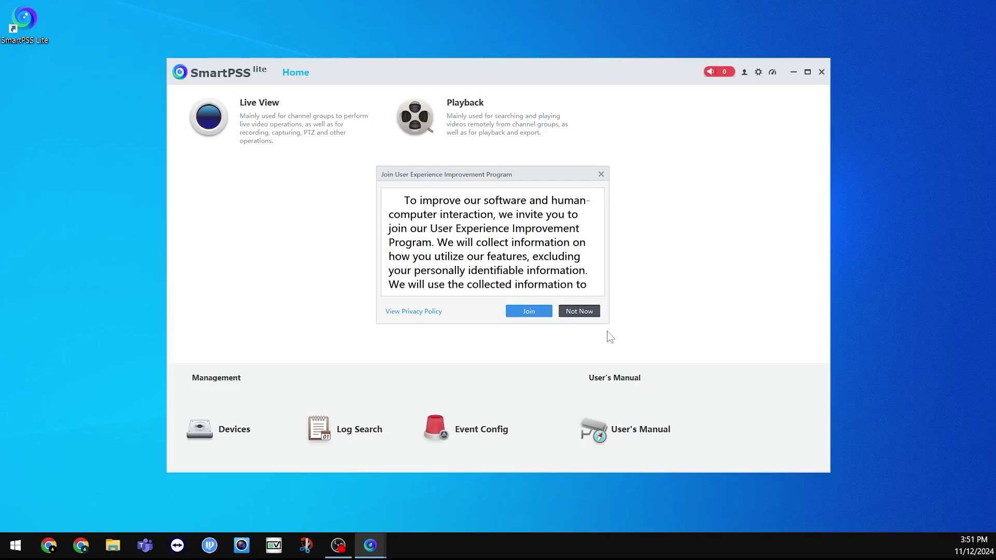
click(575, 314)
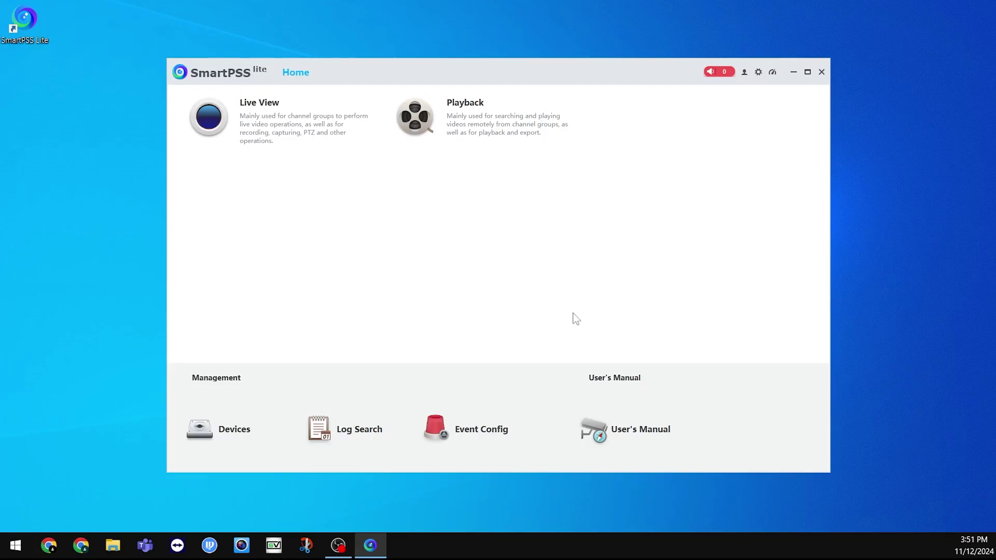
click(231, 429)
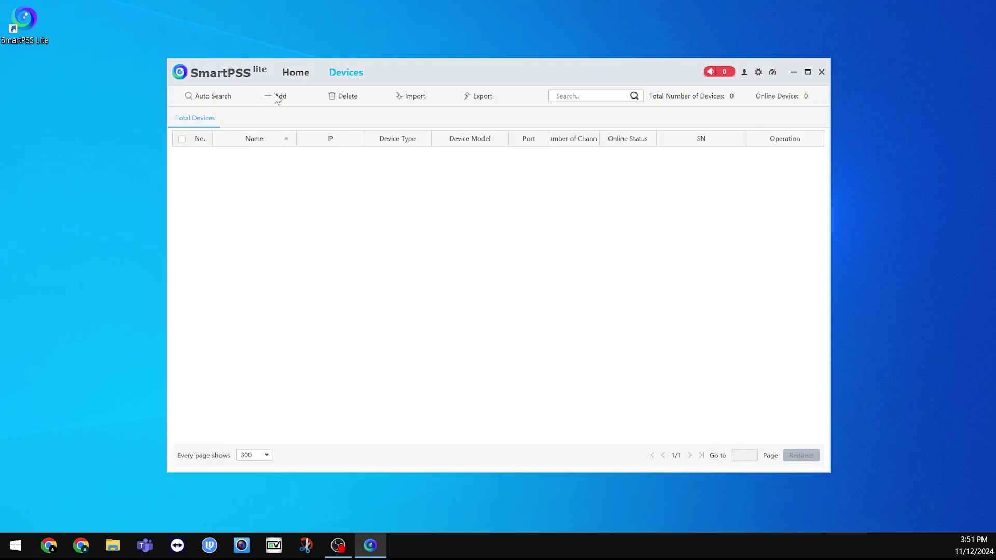
Start a new device named 'My NVR' with Add Mode set to SN
click(276, 97)
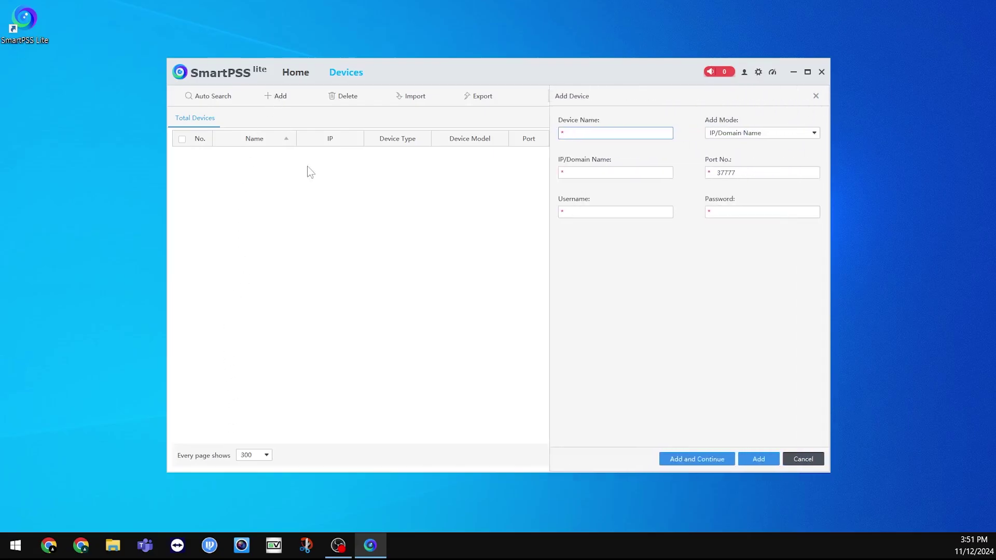
text(My NVR)
click(754, 138)
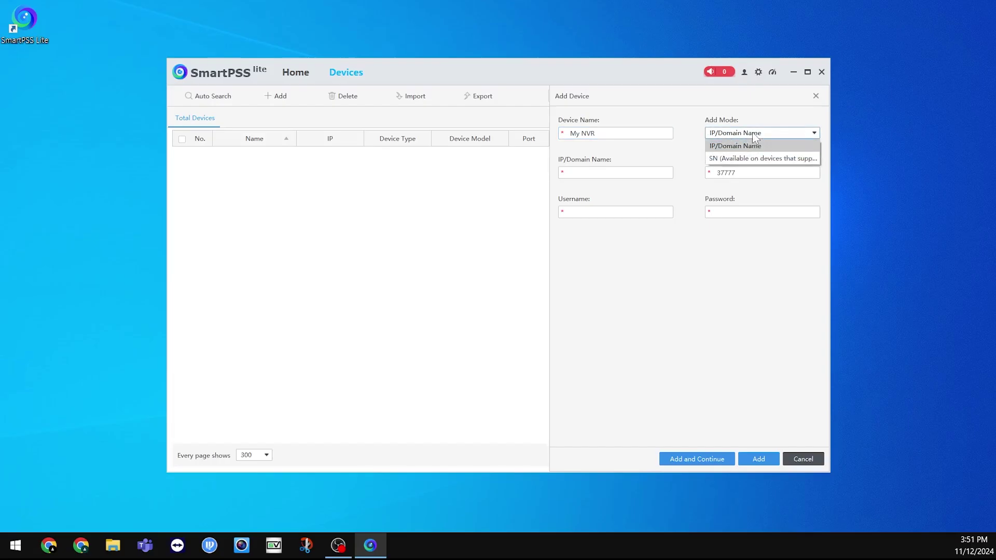
click(753, 162)
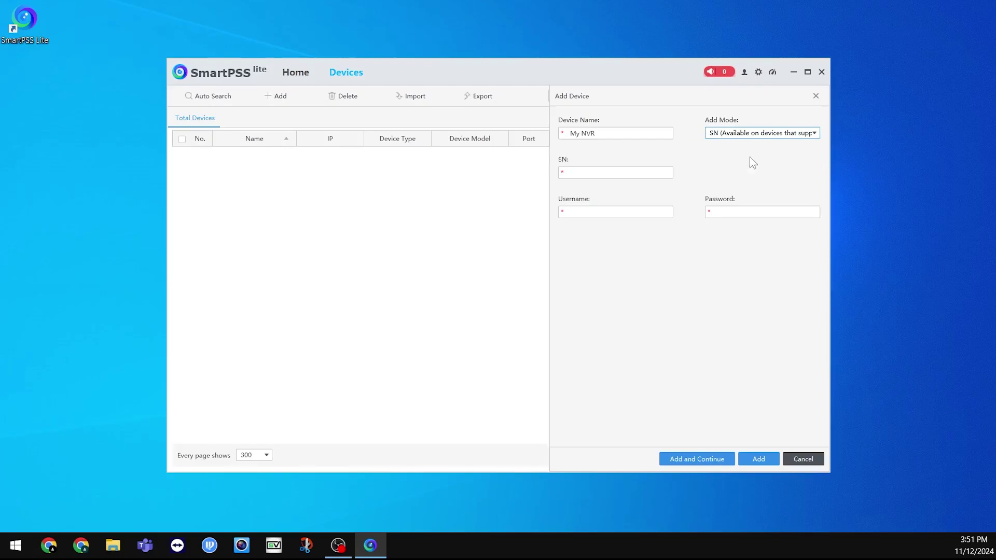
Enter the NVR's serial number, username admin and the device password, then add it
click(613, 172)
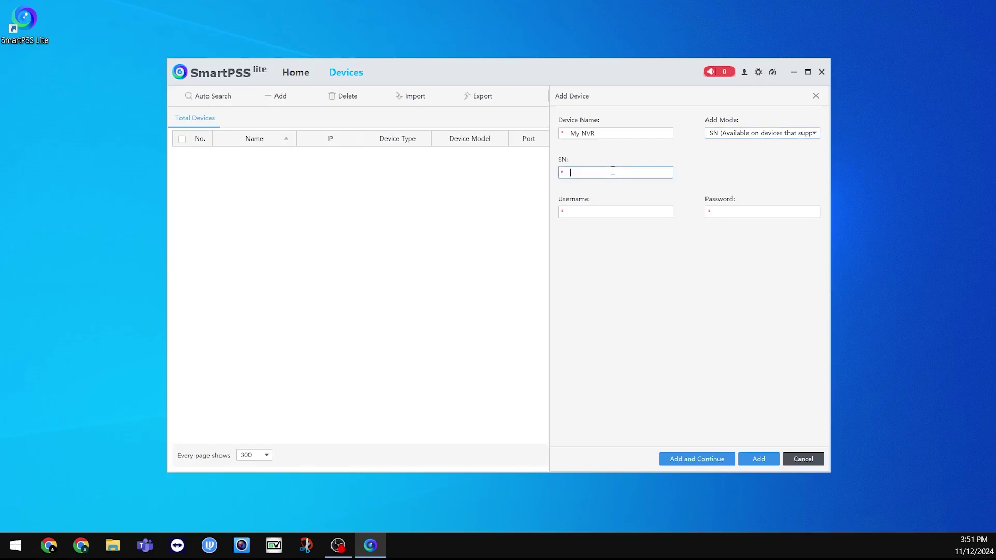
key(Caps_Lock)
text(SNABC1234567890)
key(Tab)
key(Caps_Lock)
text(admin)
key(Tab)
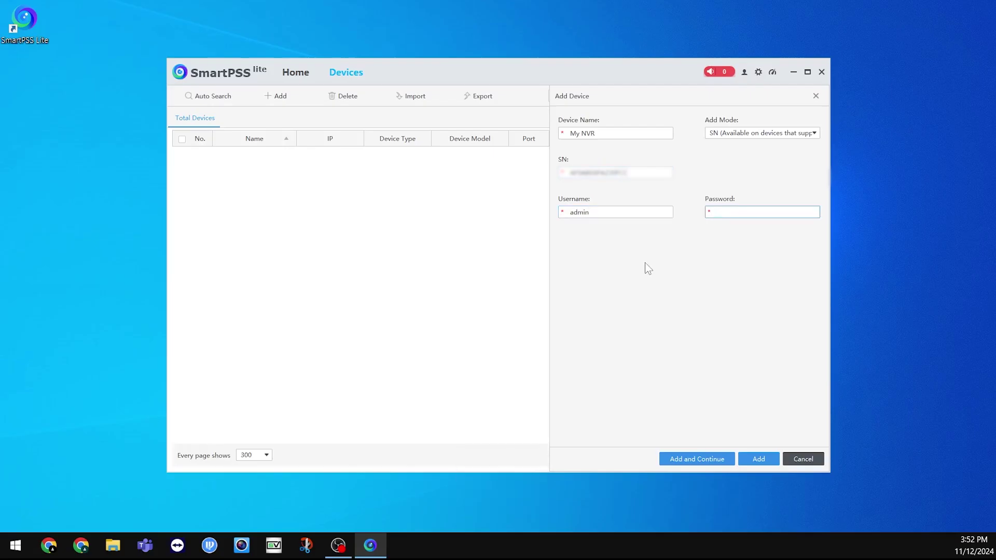
text(admin1234)
click(758, 458)
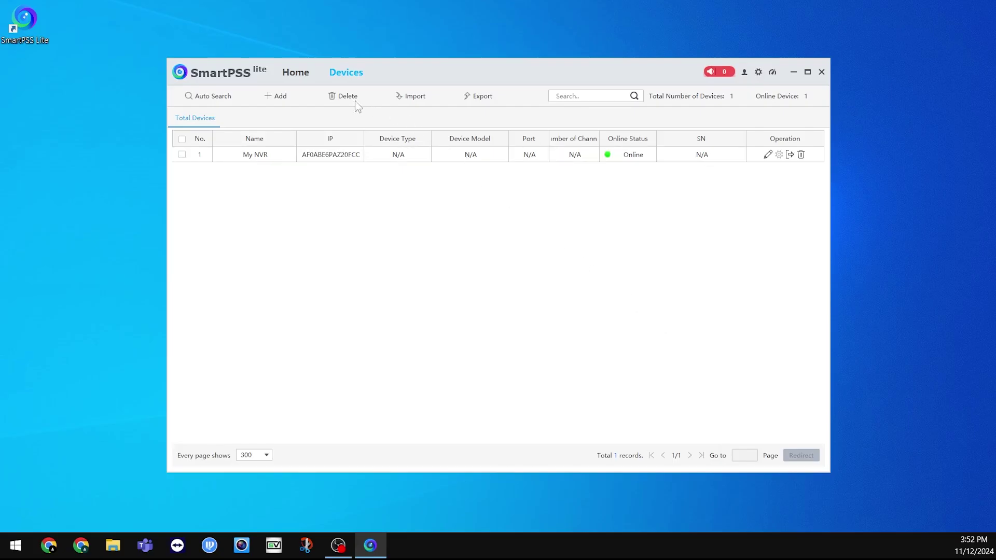
Open Live View and play My NVR's IPC camera in the top-left cell
click(294, 74)
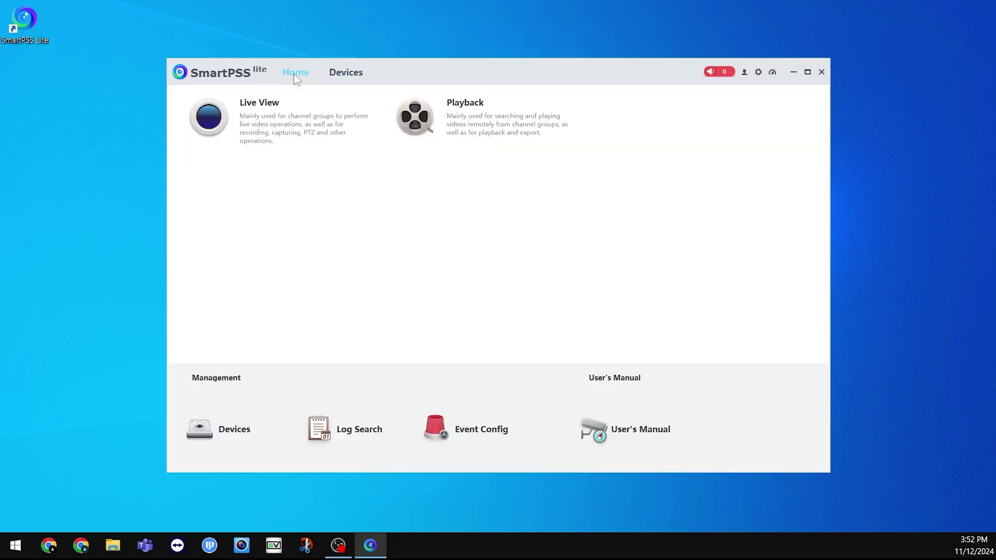
click(280, 136)
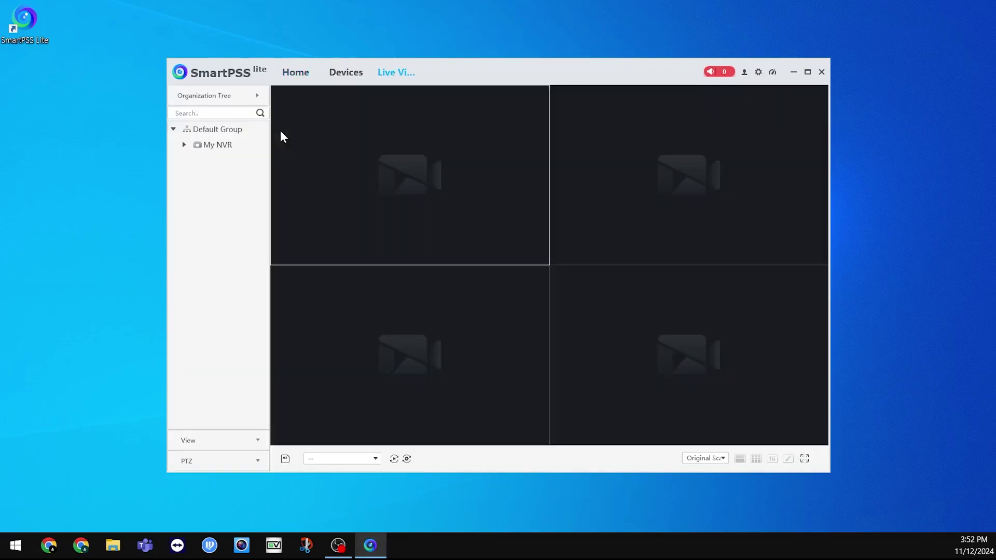
double_click(215, 145)
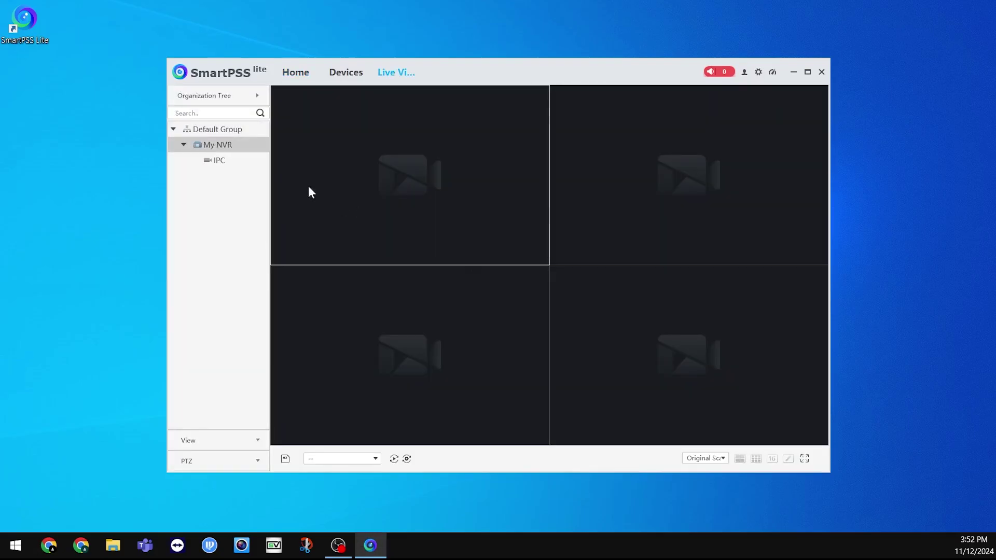
drag(225, 162, 365, 183)
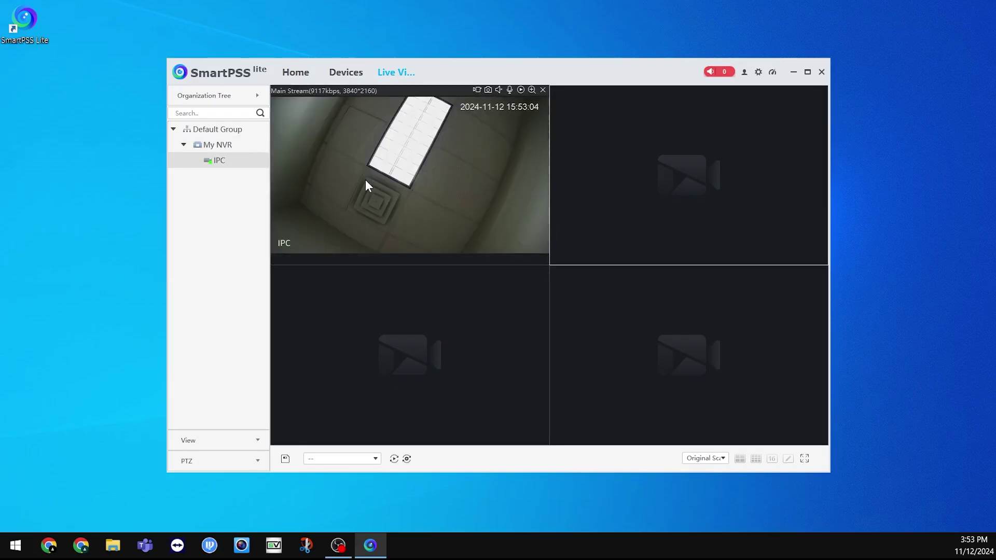
Switch the live view layout to a single full-size IPC window
double_click(363, 179)
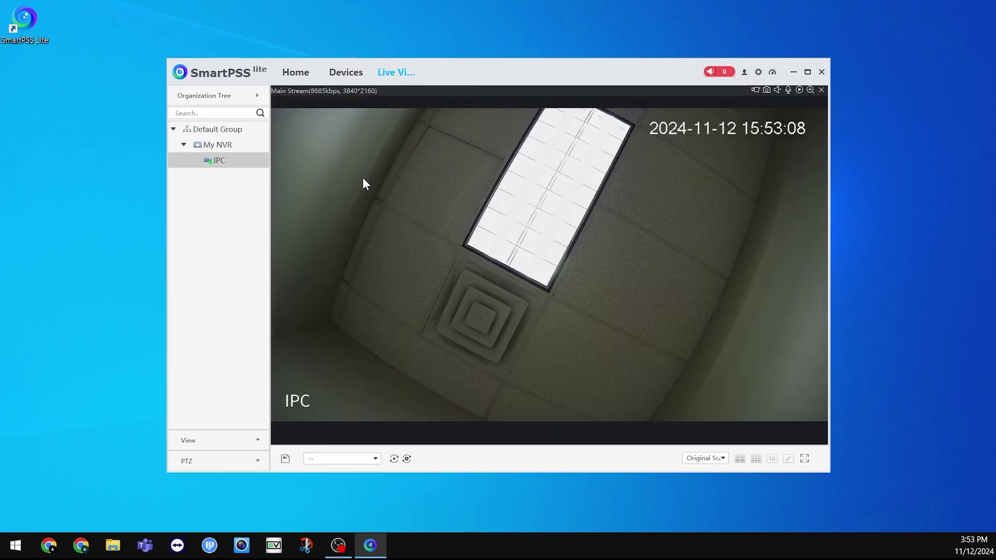
double_click(363, 178)
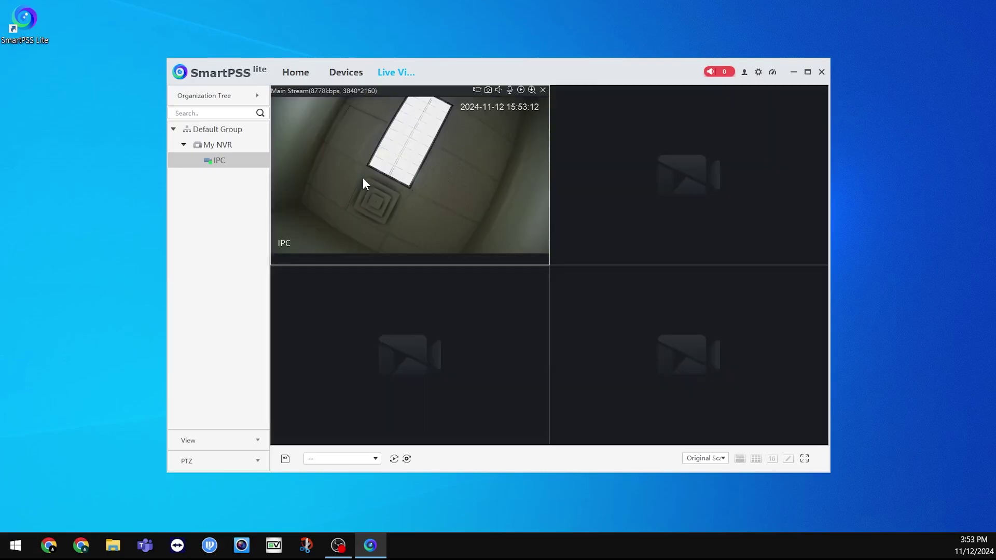
click(772, 459)
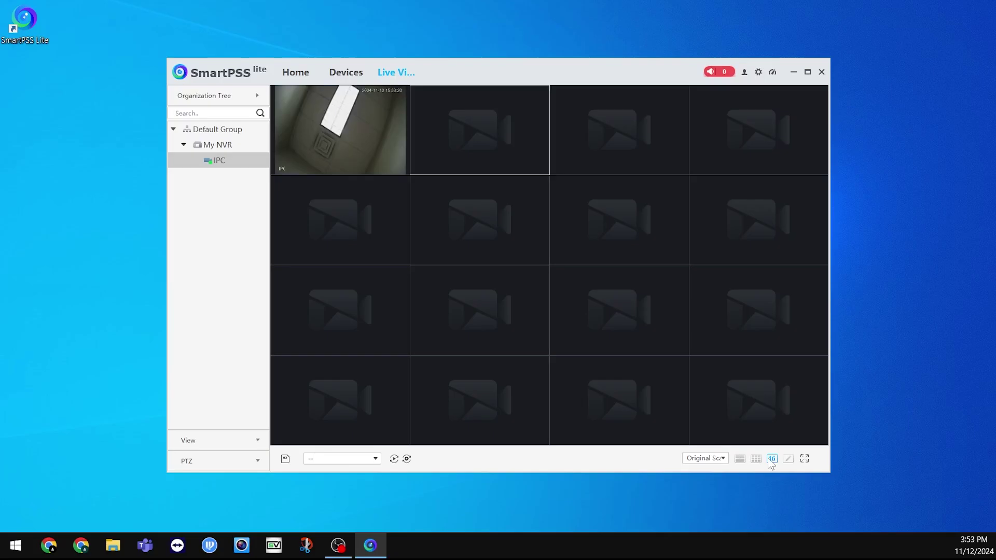
click(788, 459)
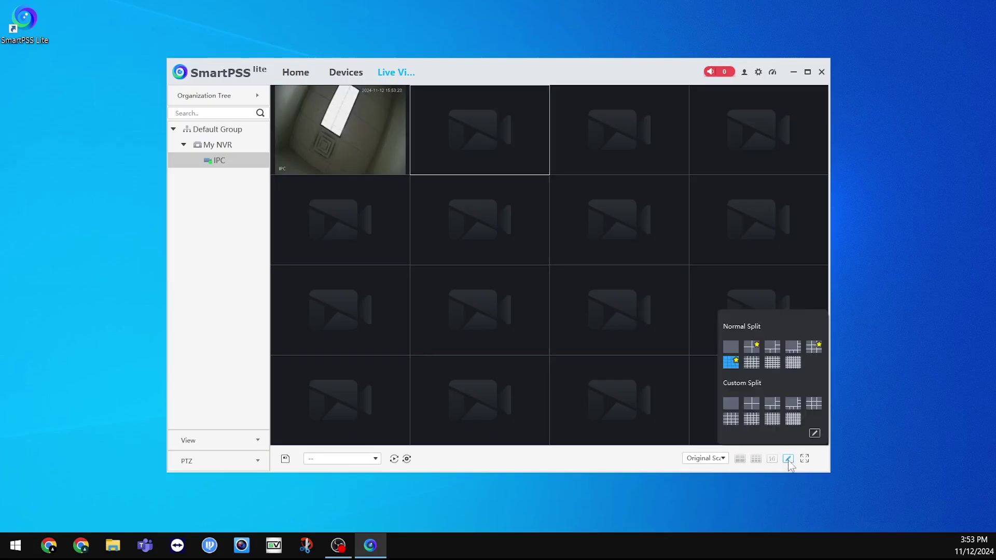
click(730, 347)
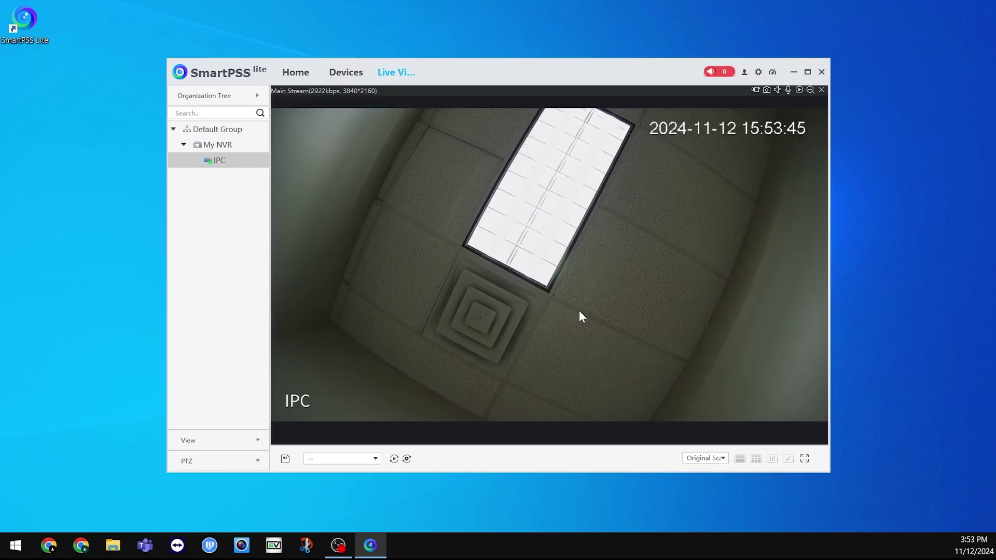
Open Playback and select My NVR's IPC camera
click(296, 74)
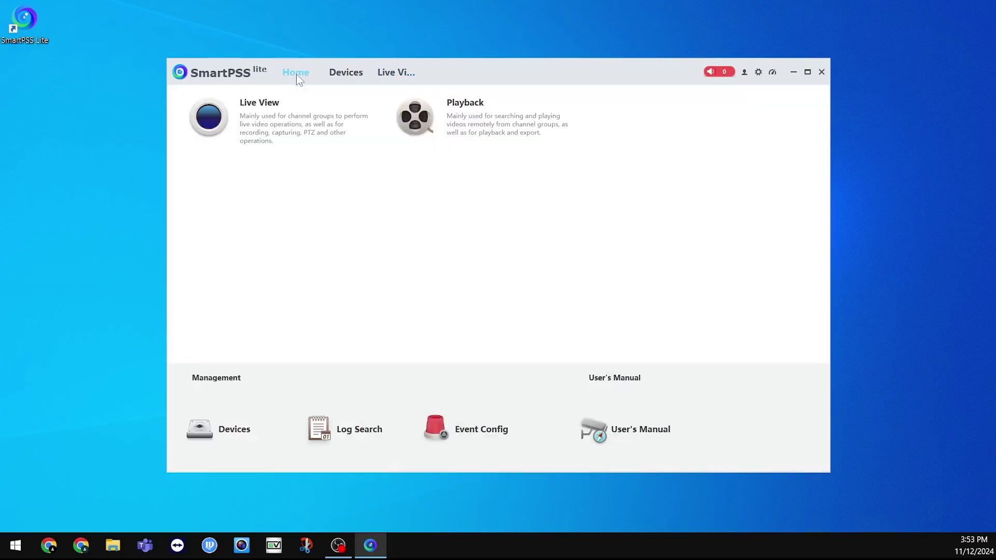
click(490, 122)
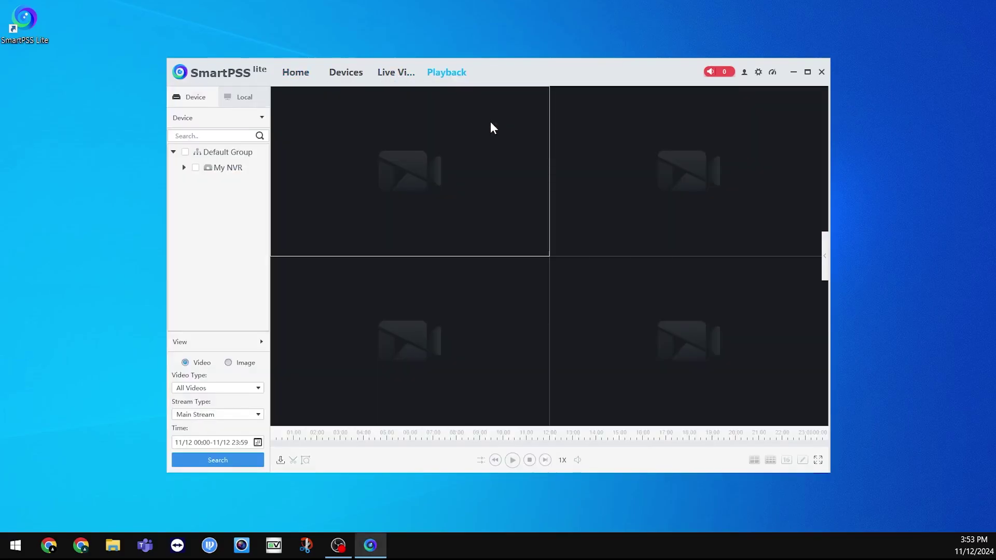
click(184, 168)
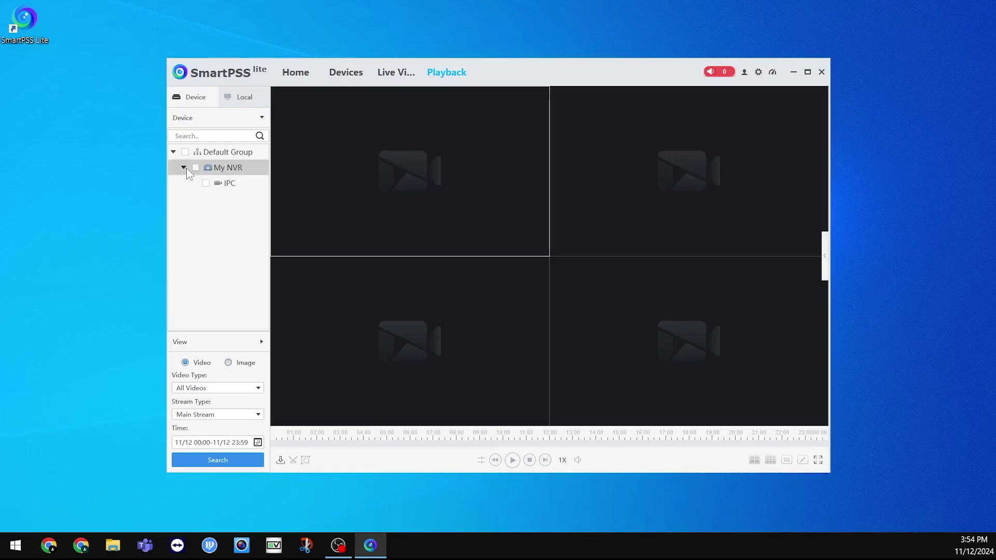
click(206, 184)
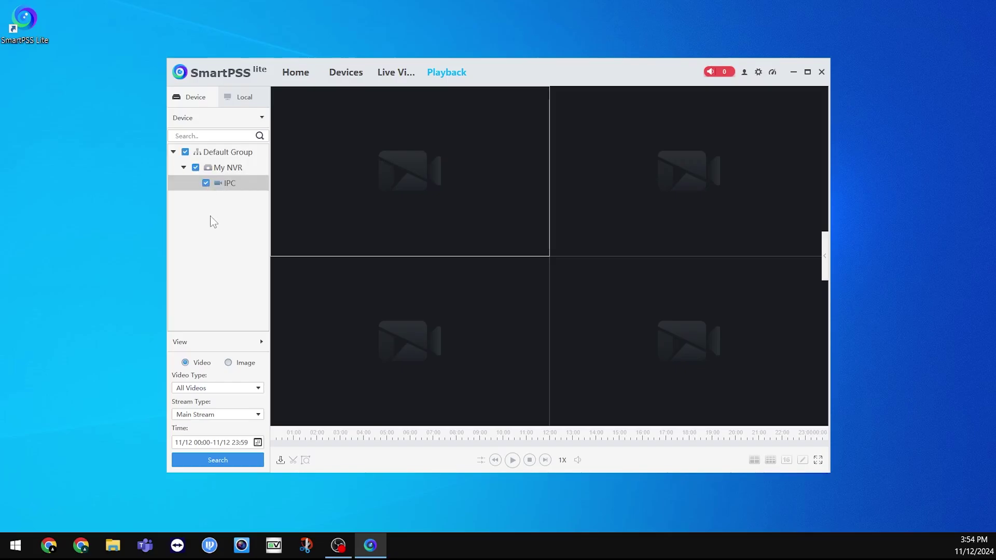
Search 11/12 recordings and play the footage around 13:57 enlarged to one view
click(258, 443)
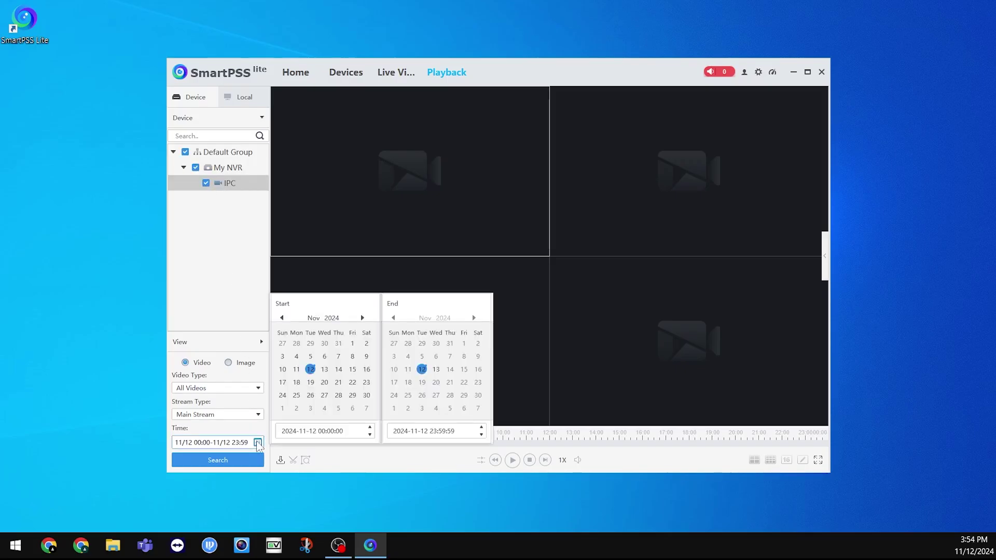
click(296, 369)
click(311, 371)
click(219, 459)
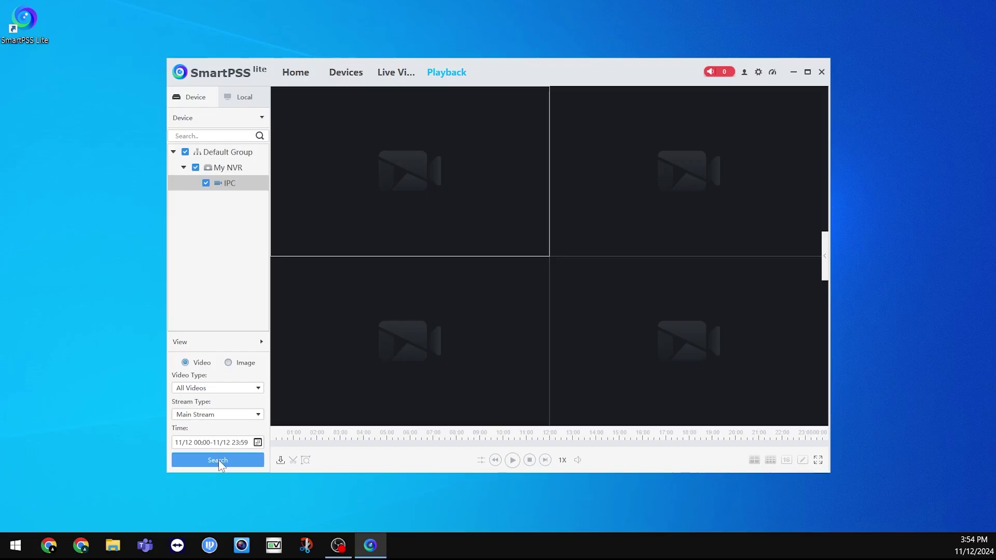
click(219, 459)
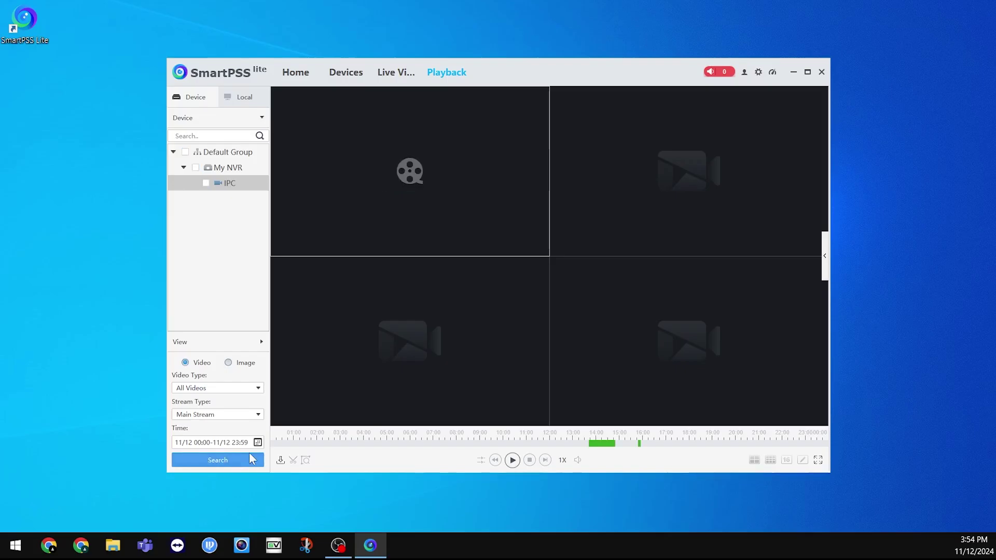
click(596, 444)
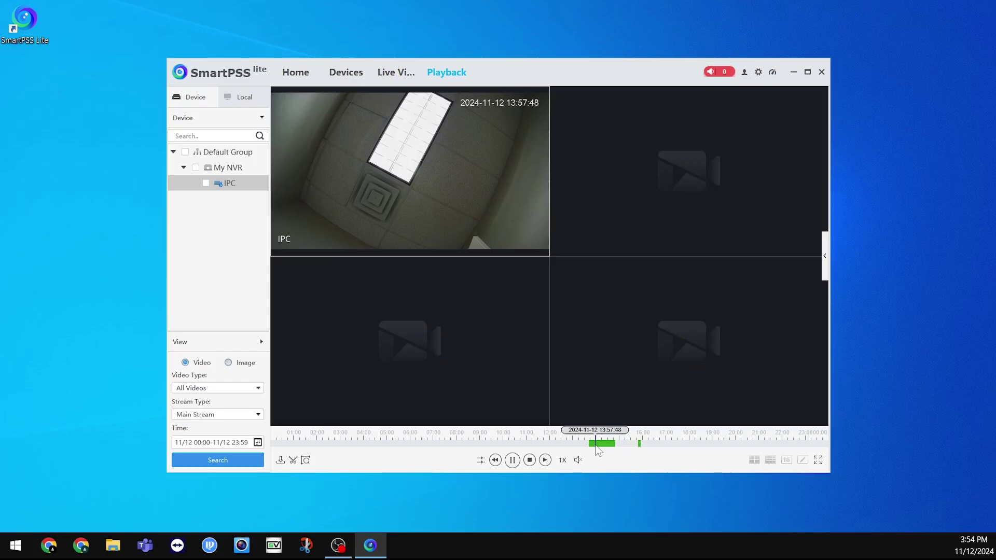
double_click(476, 239)
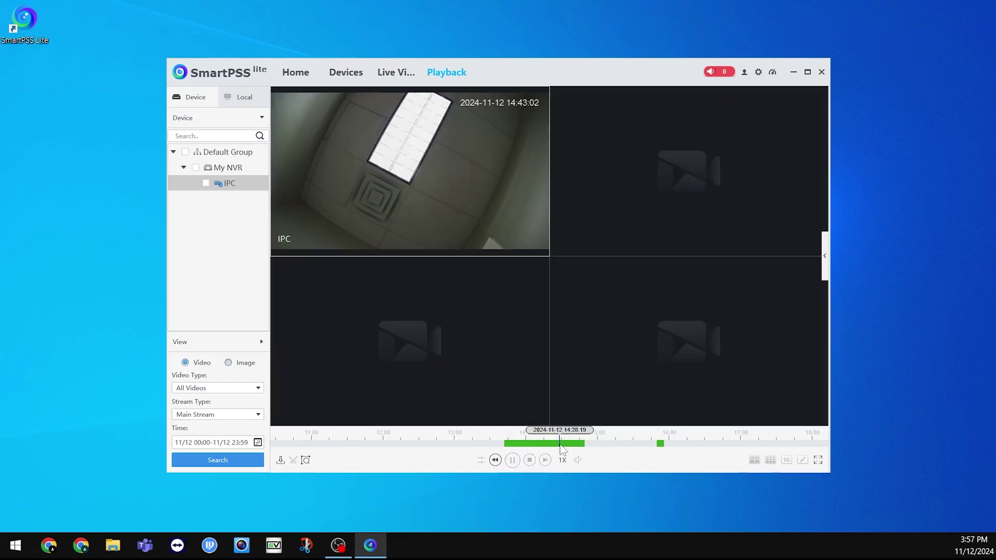
Pause playback at 14:28:19 and mark a clip ending at 14:35:17
click(560, 443)
click(512, 459)
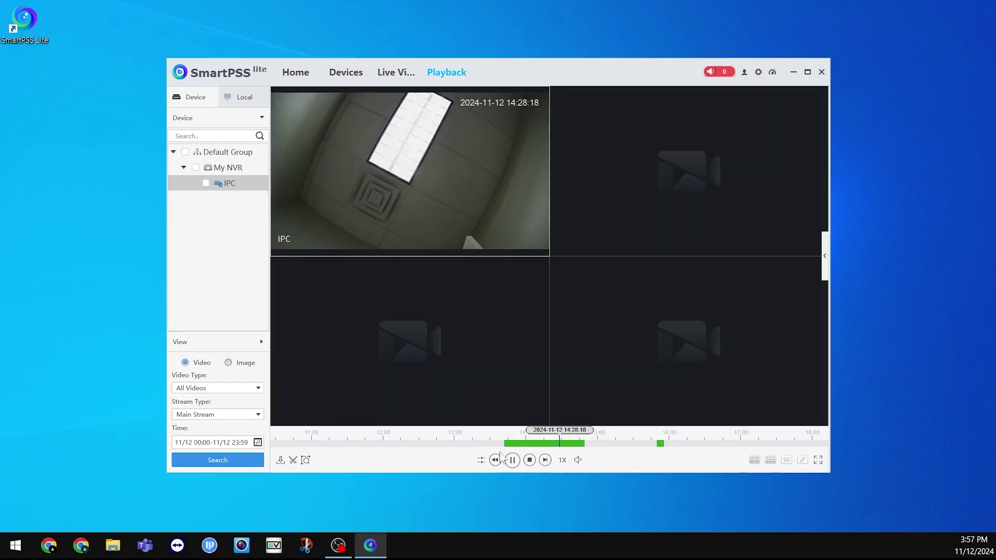
click(293, 460)
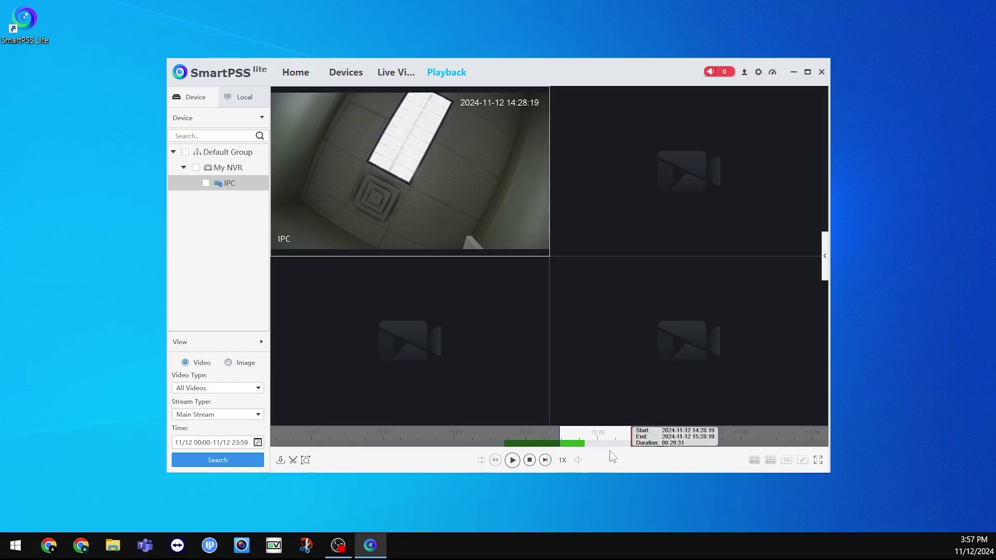
click(567, 441)
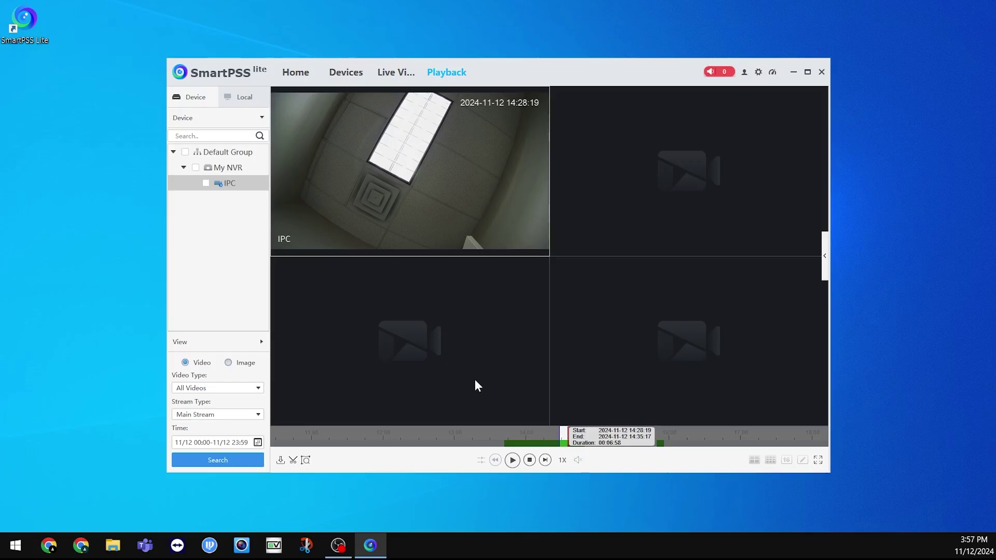
Export the 14:28:19–14:35:17 clip as MP4, agreeing to stop playback
click(293, 461)
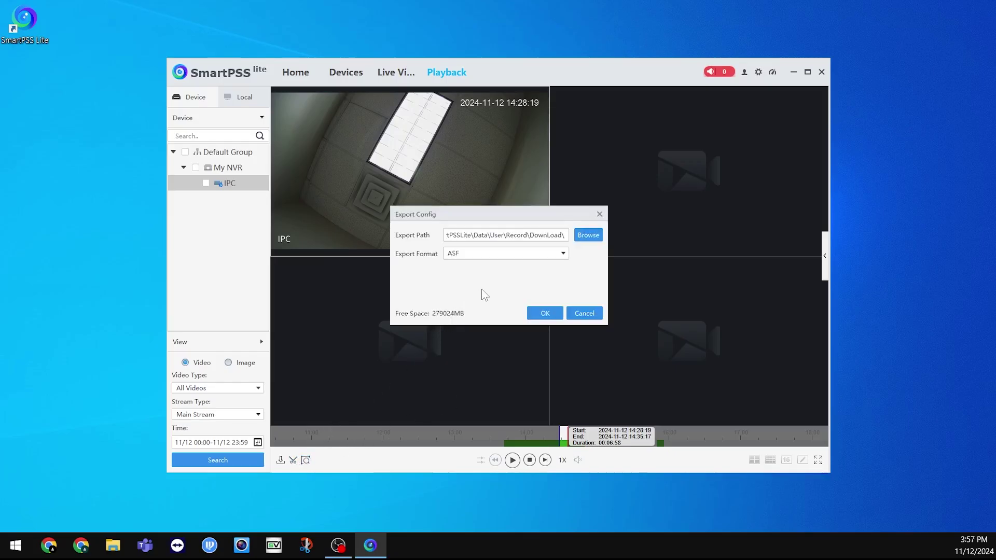
click(497, 256)
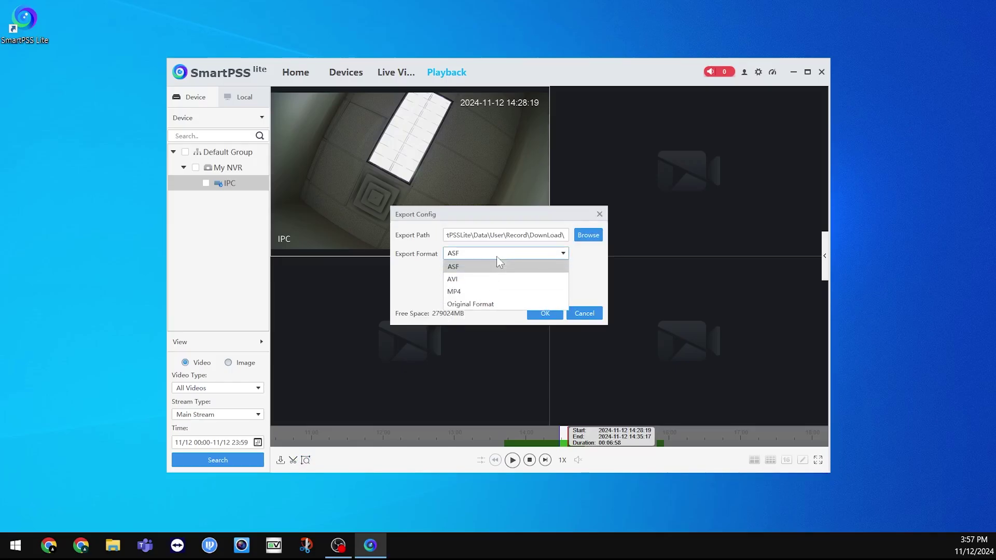
click(480, 291)
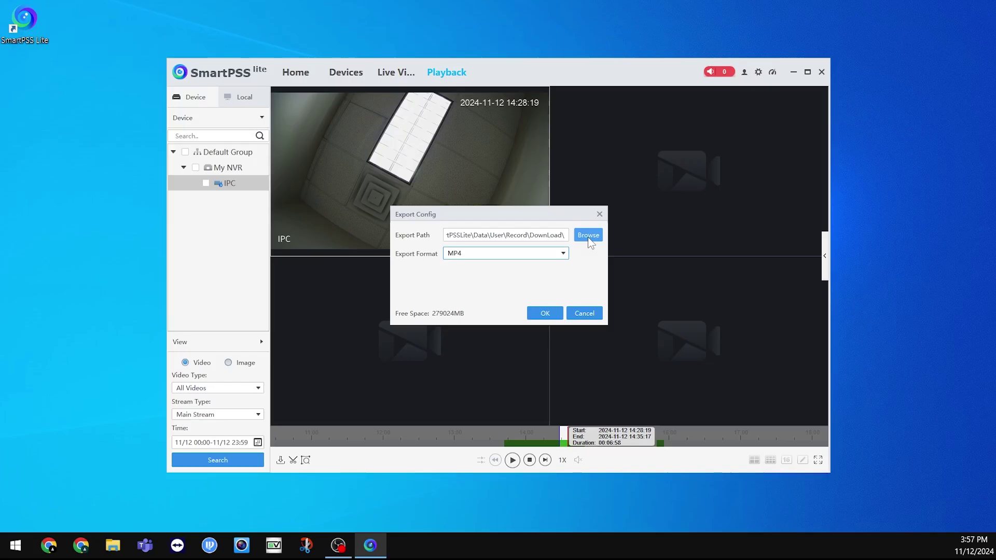
click(544, 312)
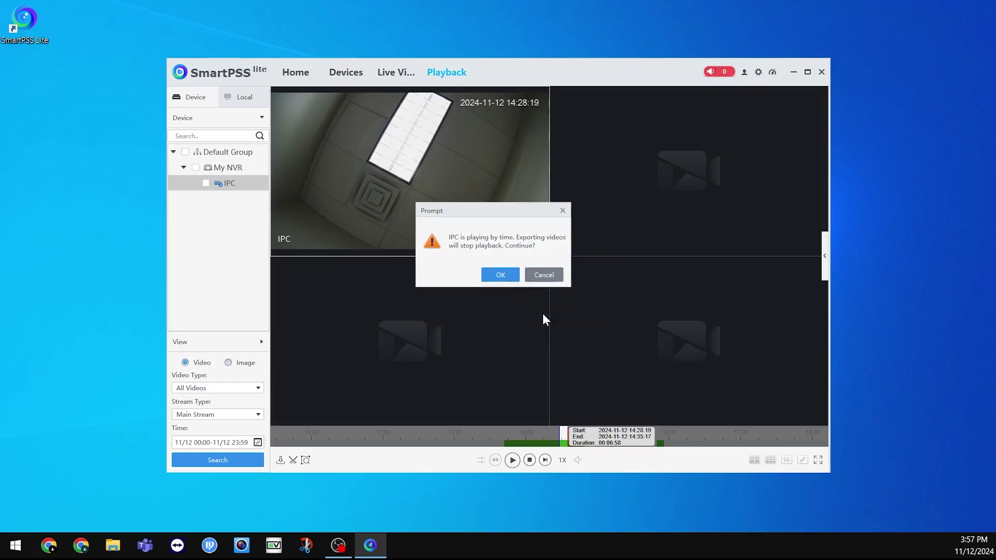
click(506, 279)
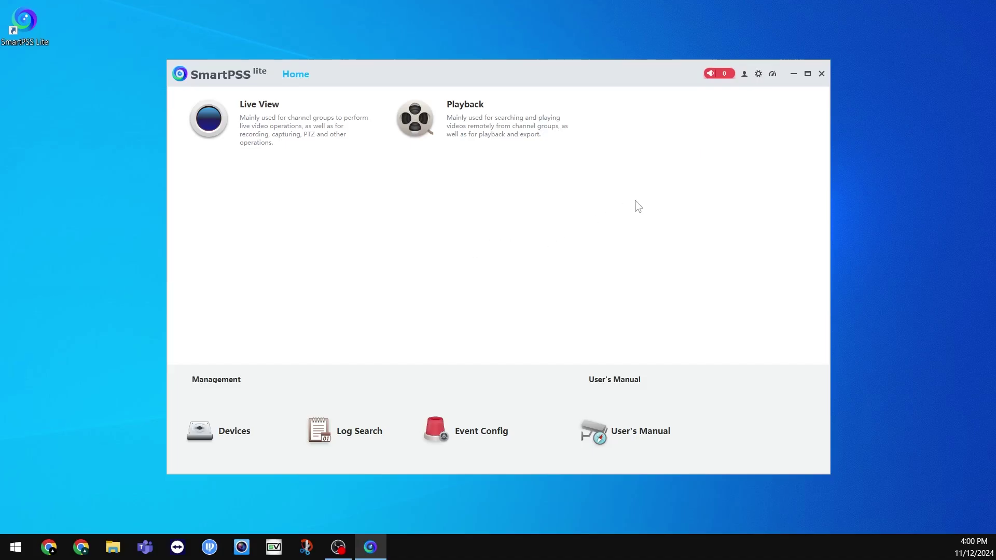
Set the System skin to Blue, apply it and restart SmartPSS Lite
click(758, 76)
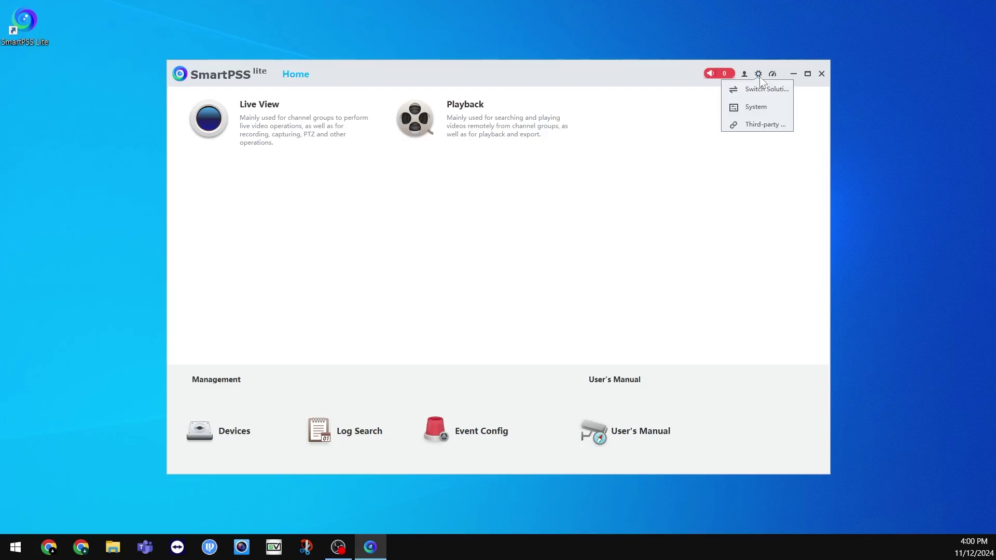
click(753, 107)
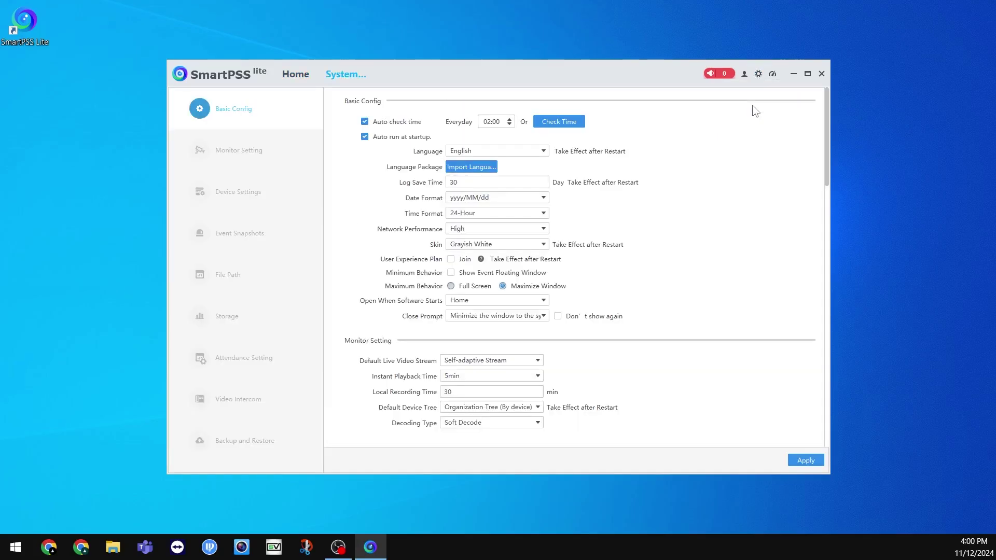
click(497, 243)
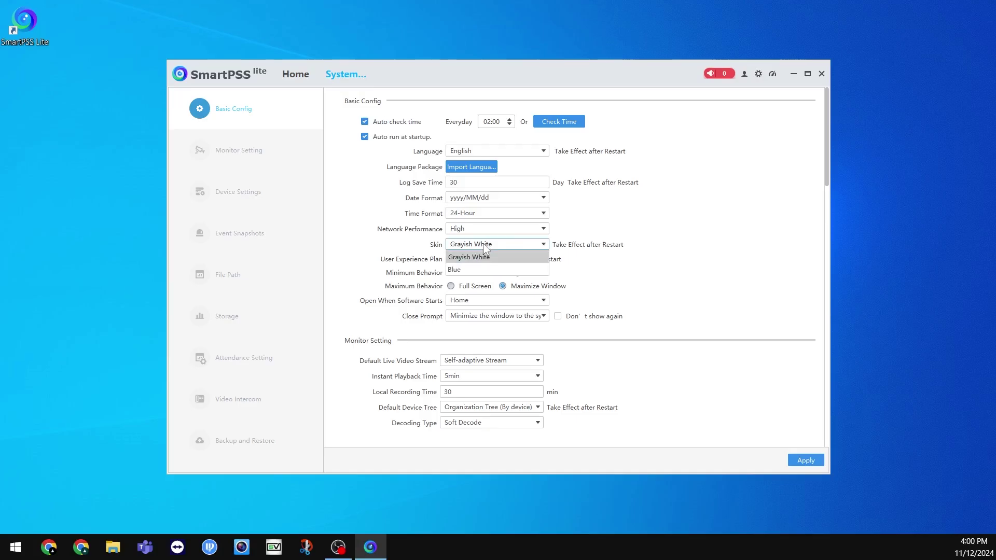
click(474, 269)
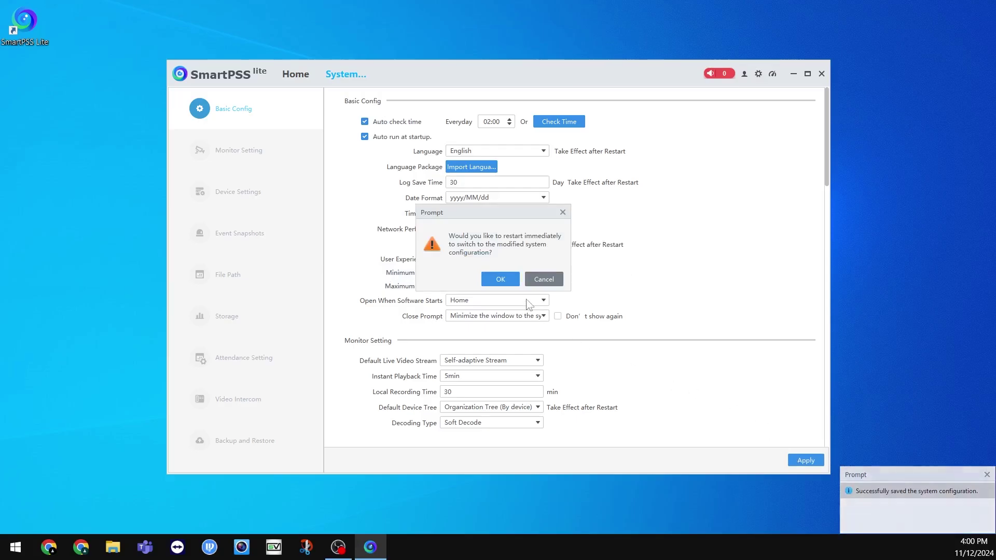
click(504, 279)
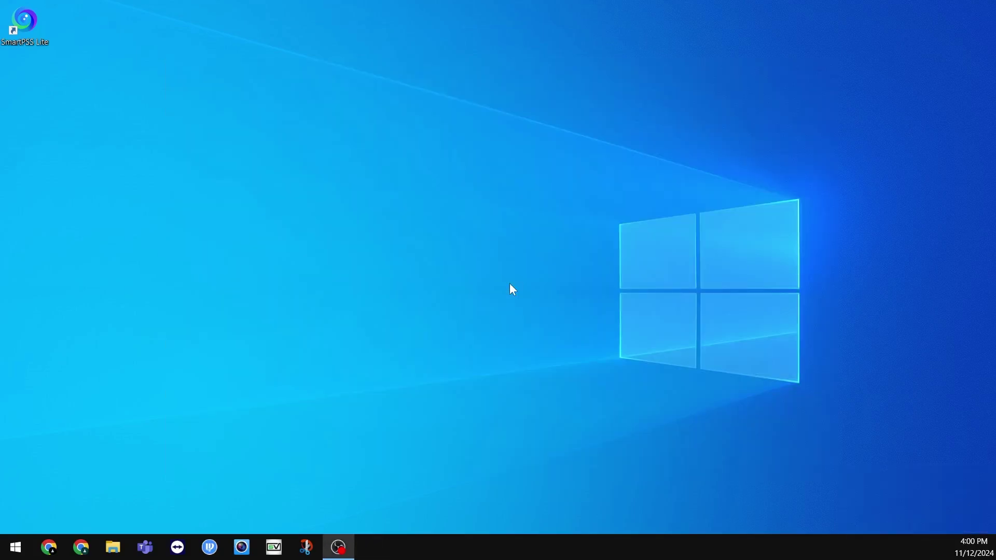